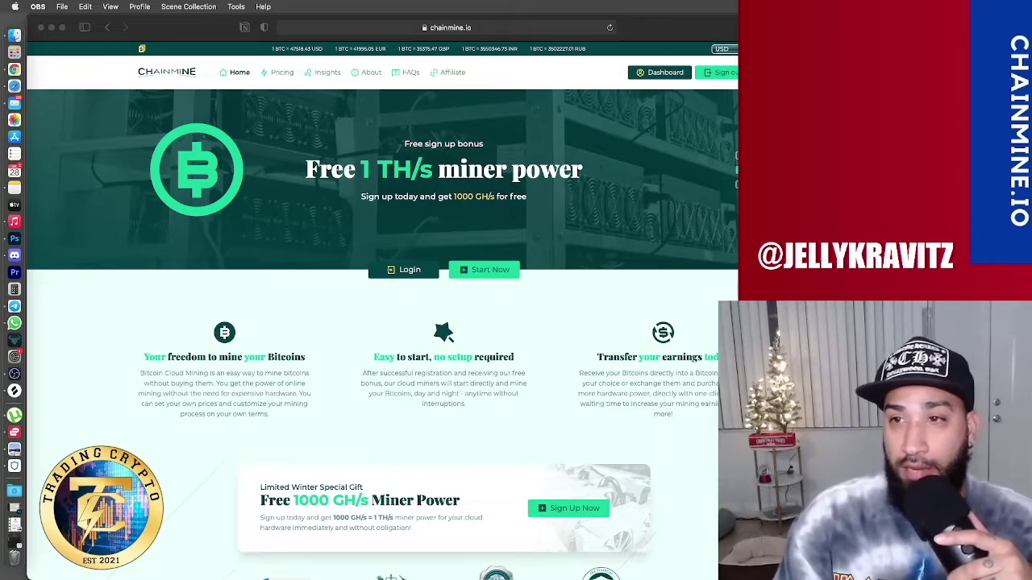
Open the mining dashboard and review the hourly profit in the Bitcoin minings overview
left_click(661, 74)
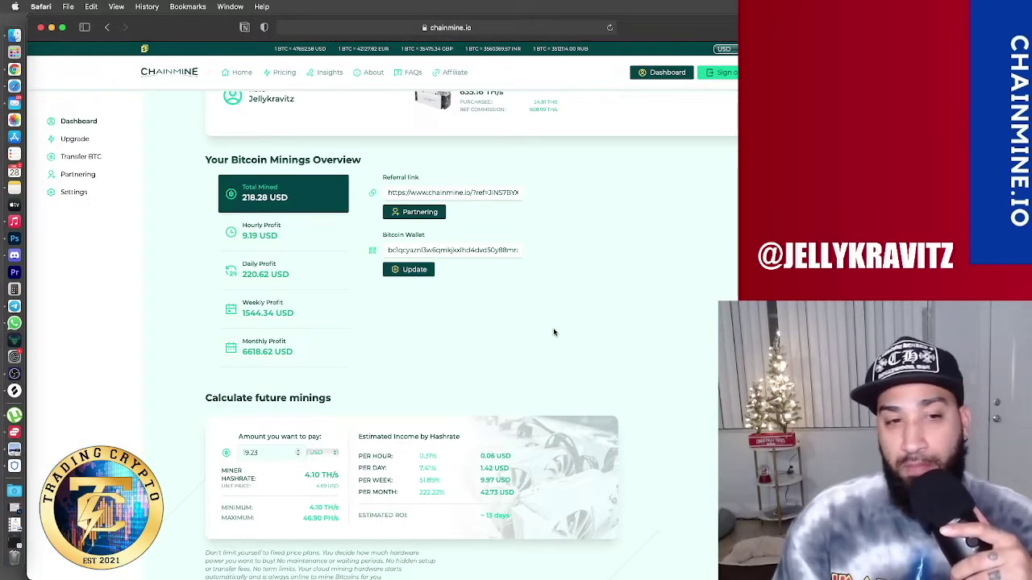
scroll(556, 329, "up", 2)
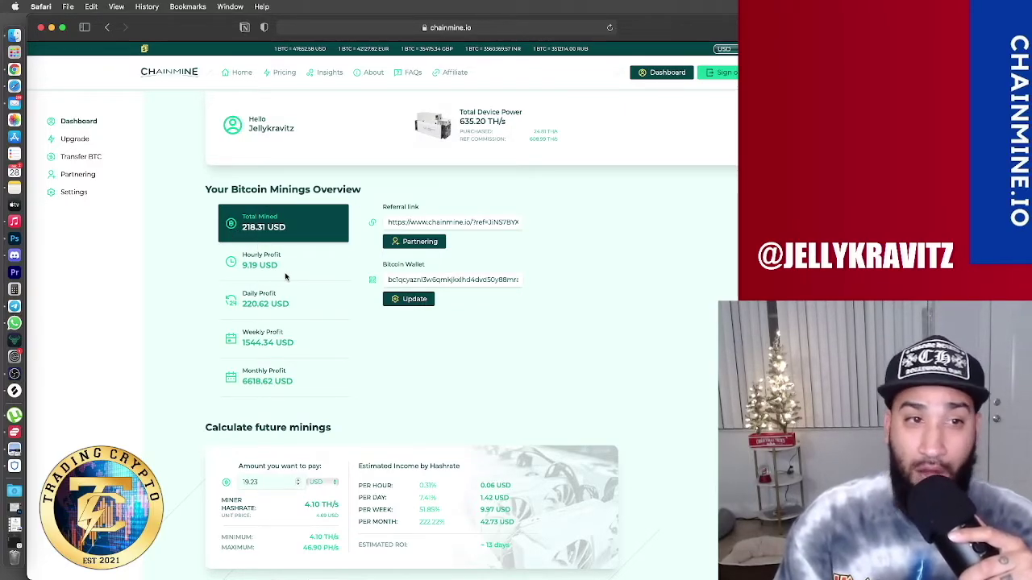
double_click(250, 265)
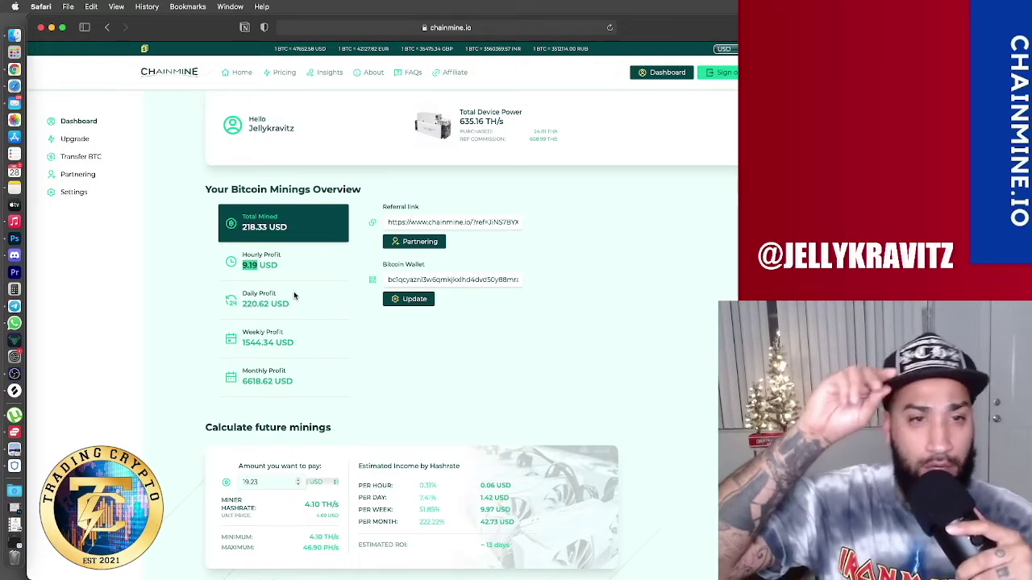
left_click(285, 274)
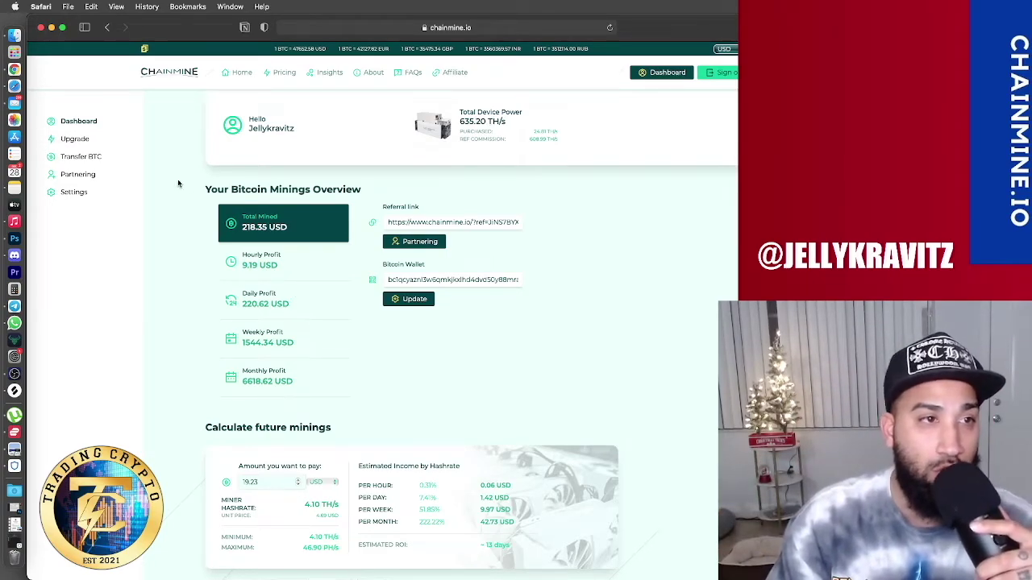
View the Transfer BTC page, and open the account settings to locate the payout settings section
left_click(83, 158)
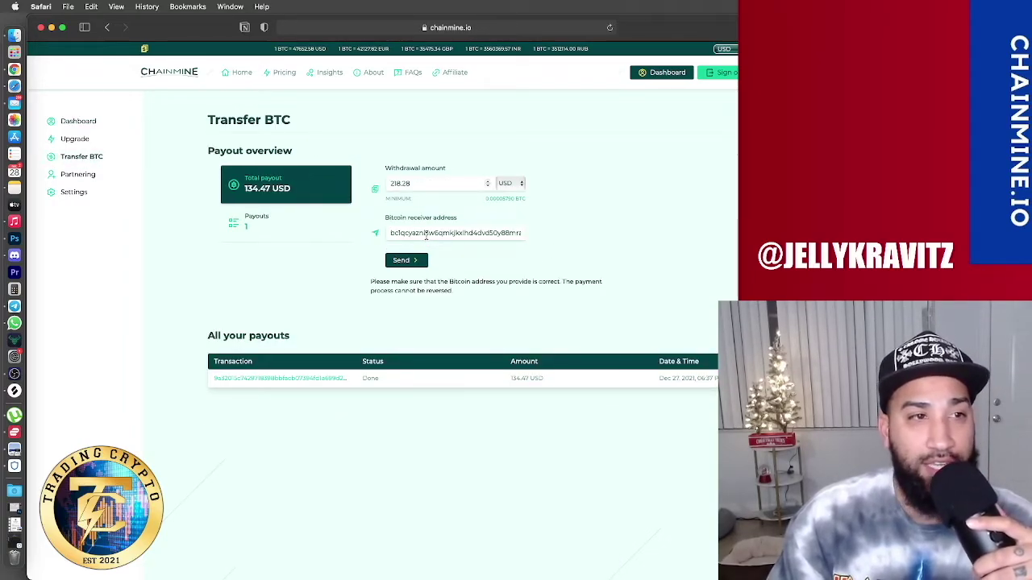
left_click(93, 202)
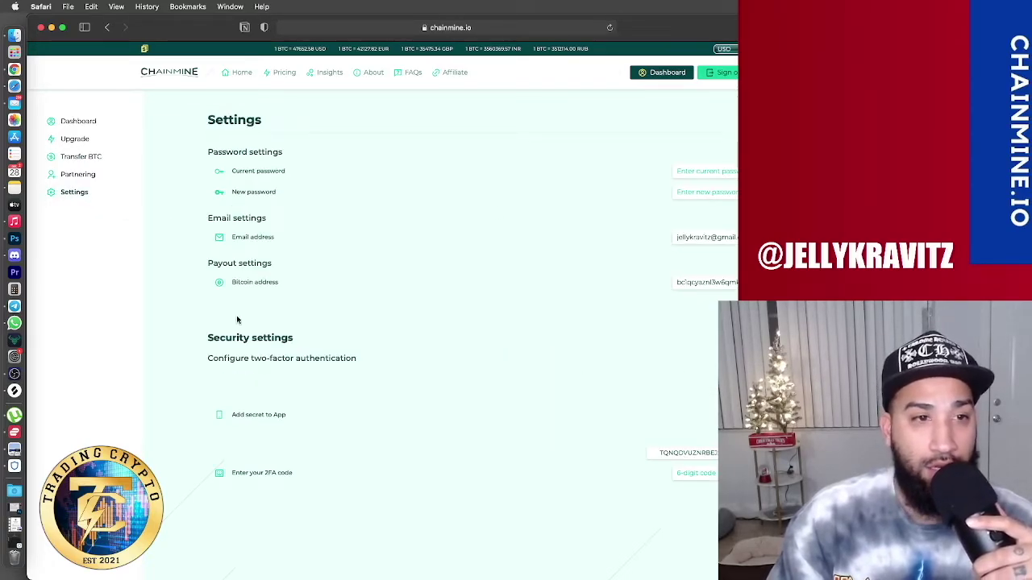
left_click_drag(209, 264, 272, 263)
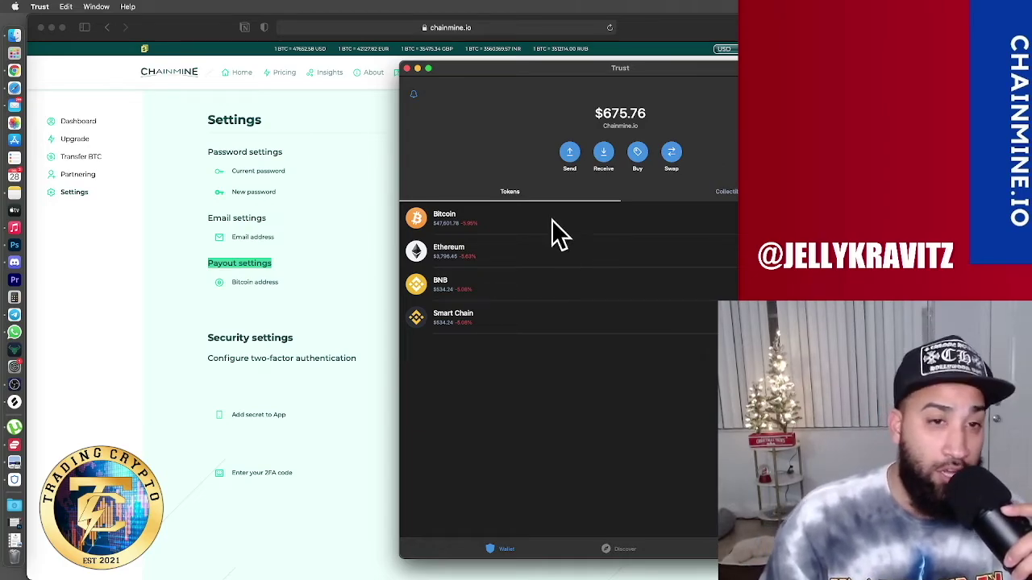
In Trust Wallet, copy the Bitcoin receive address and return to the Chainmine settings page
left_click(444, 224)
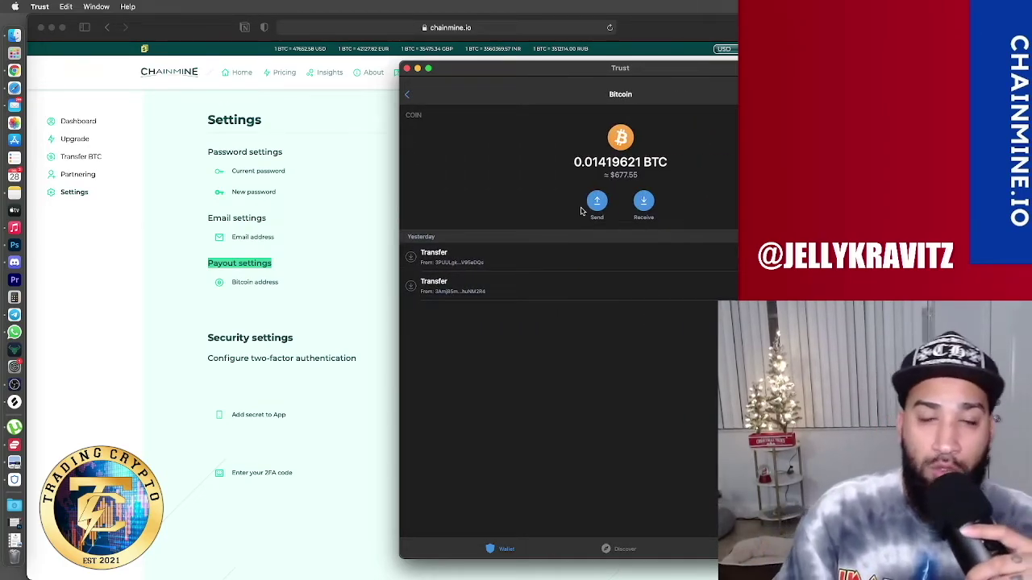
left_click(645, 202)
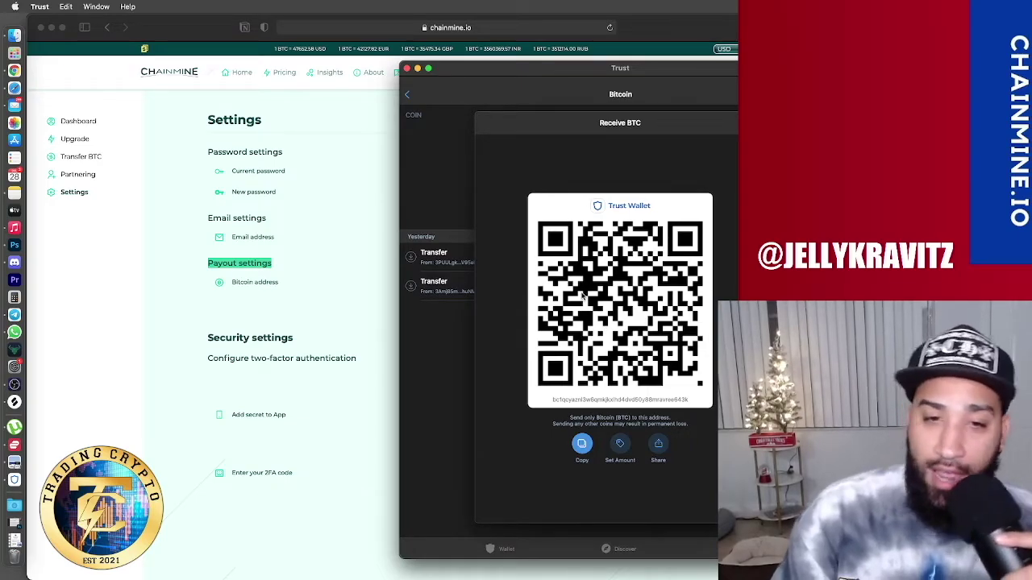
left_click(585, 453)
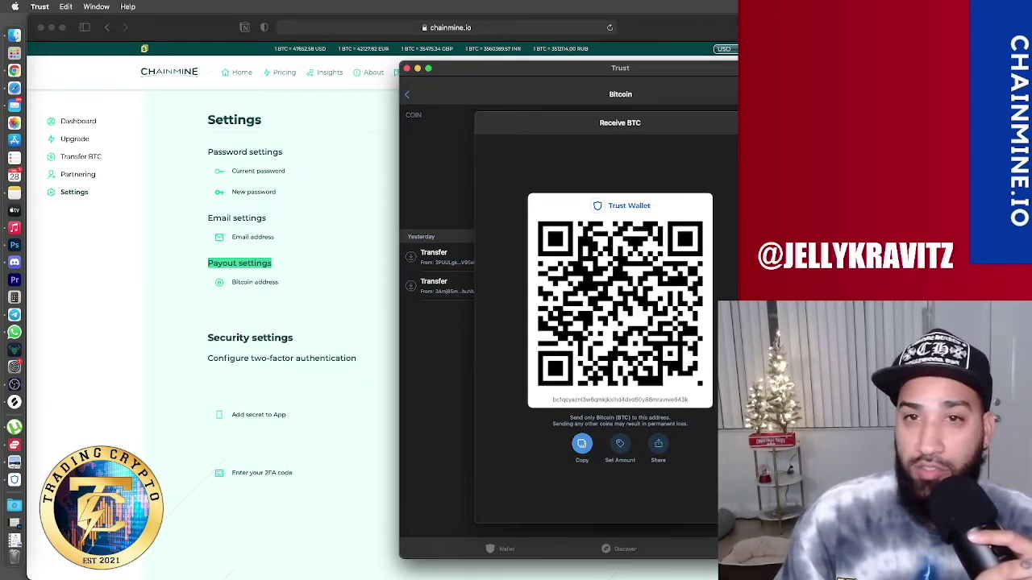
key("Escape")
left_click(366, 318)
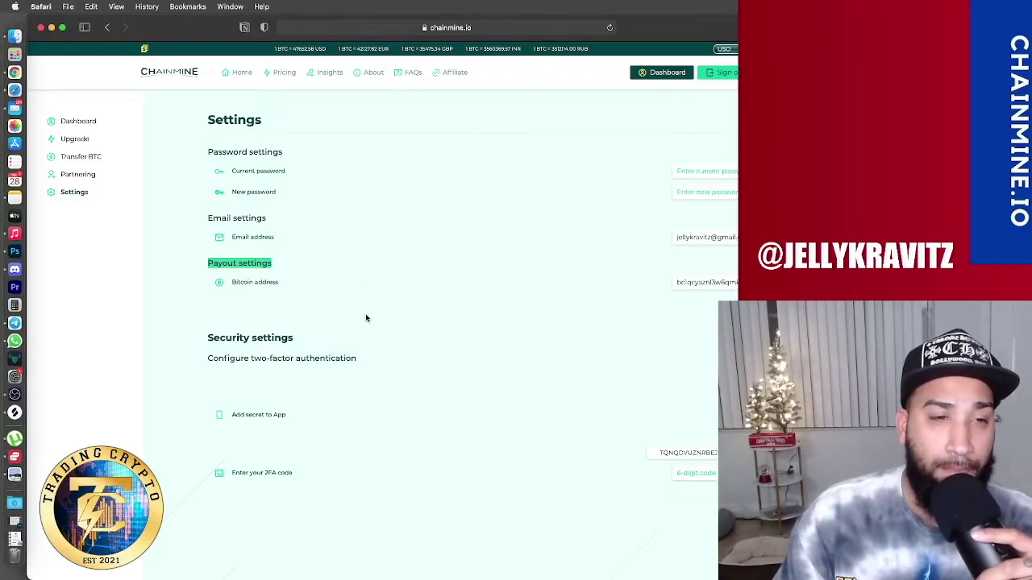
Compare the Bitcoin receive address in Trust Wallet with the Bitcoin address field in the Chainmine payout settings
key("super+Tab")
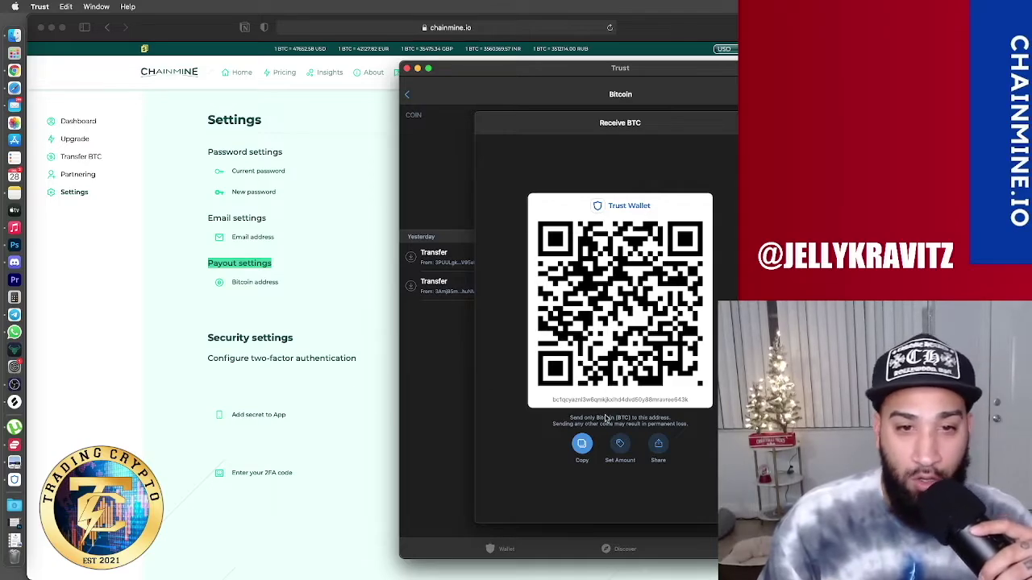
left_click(371, 414)
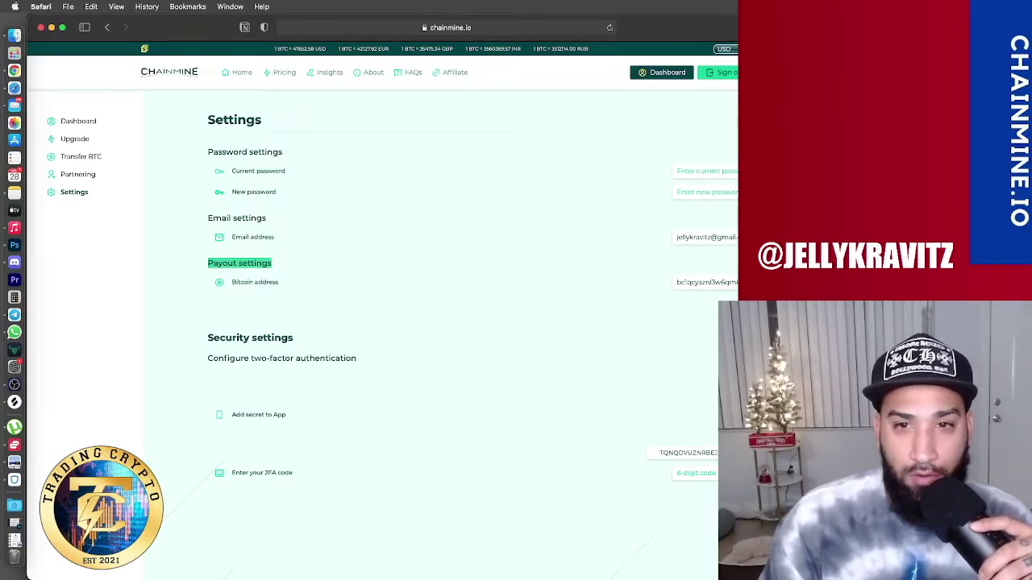
left_click(703, 282)
left_click(651, 306)
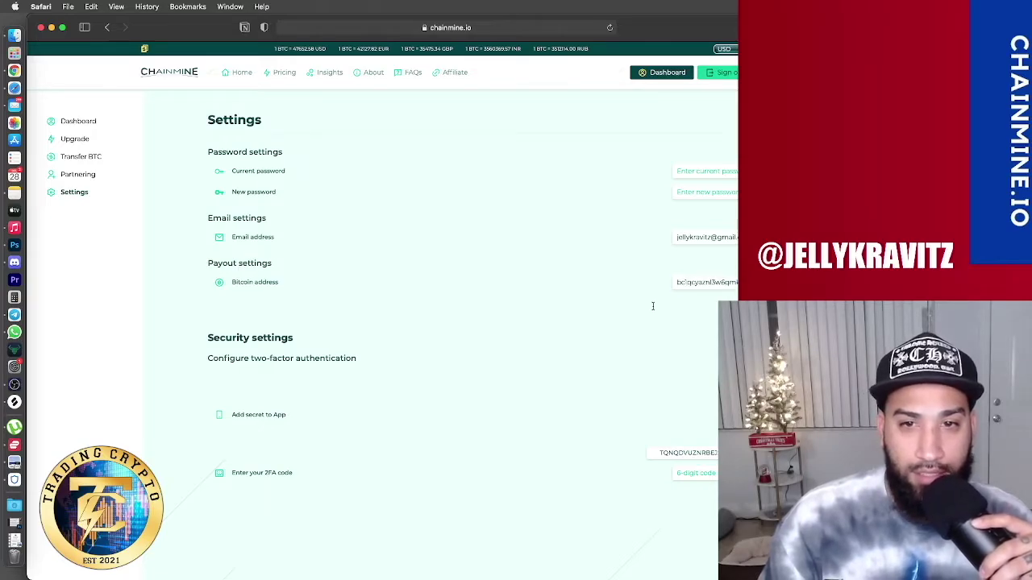
left_click(15, 480)
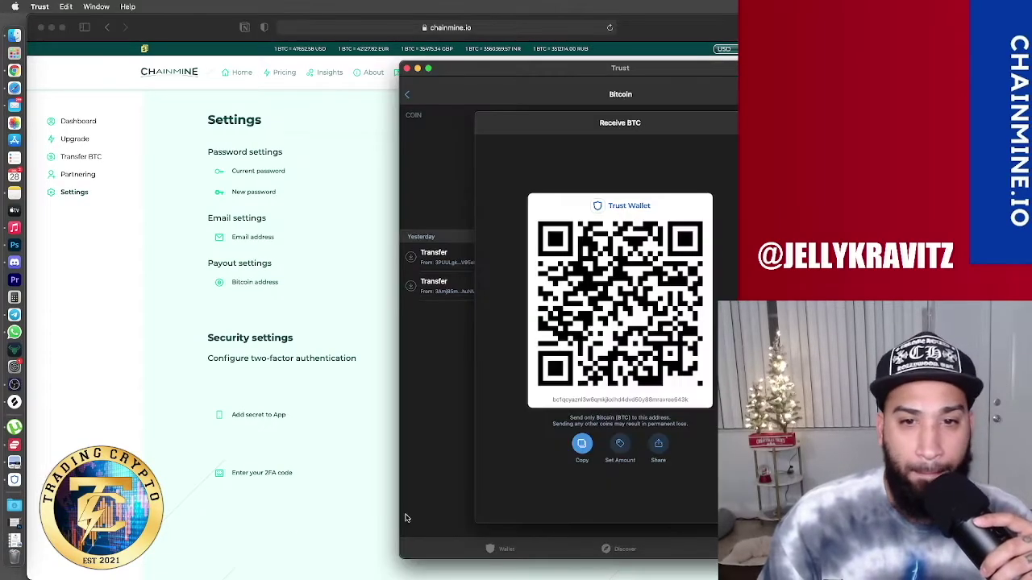
left_click(336, 543)
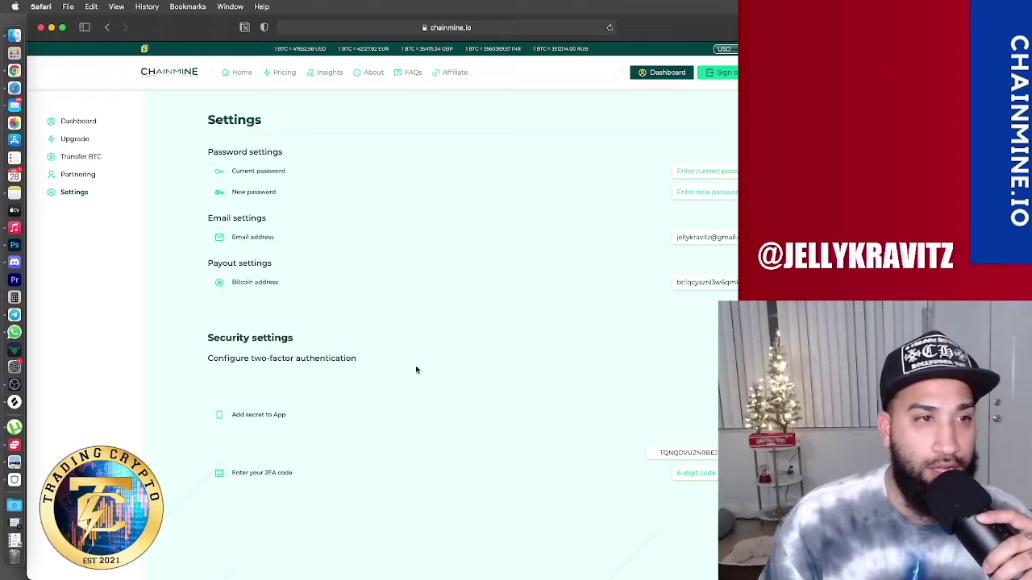
Send the prefilled USD withdrawal amount to the saved Bitcoin receiver address and check the newest payout's amount
left_click(82, 157)
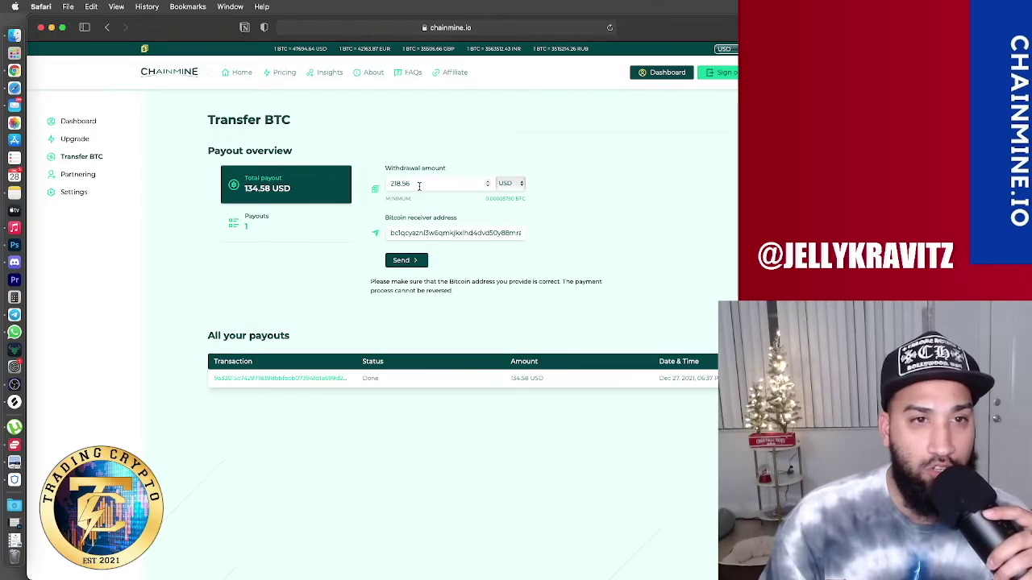
left_click(415, 261)
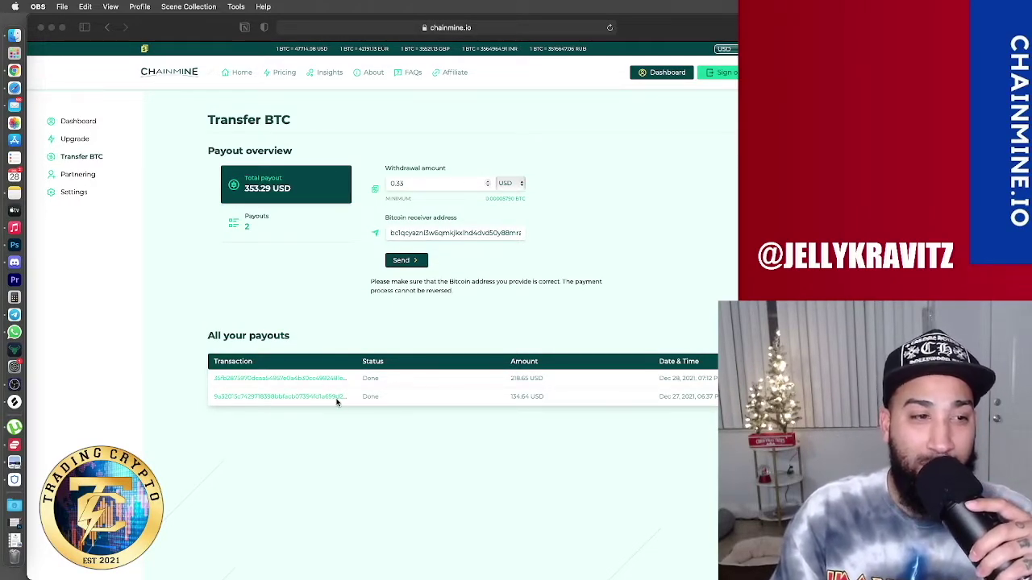
left_click(381, 379)
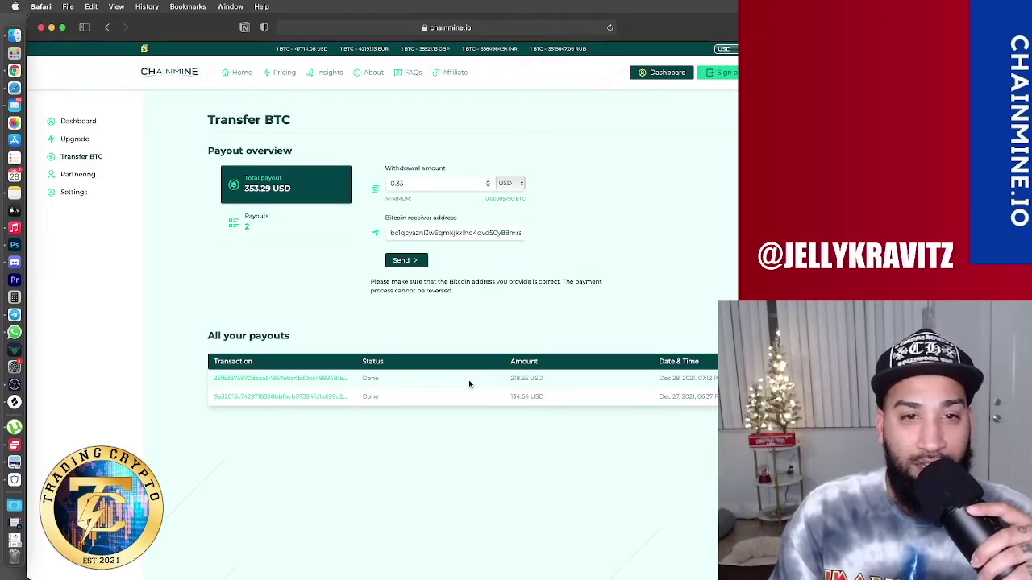
left_click_drag(509, 377, 544, 378)
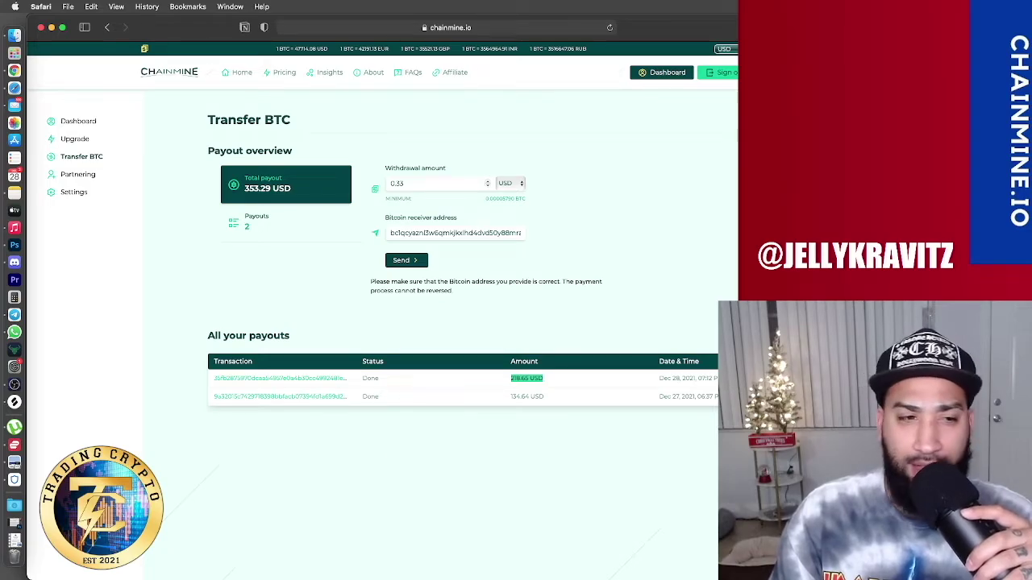
Switch to Trust Wallet, go back from the Bitcoin receive screen to the wallet overview and check its balance
left_click(15, 480)
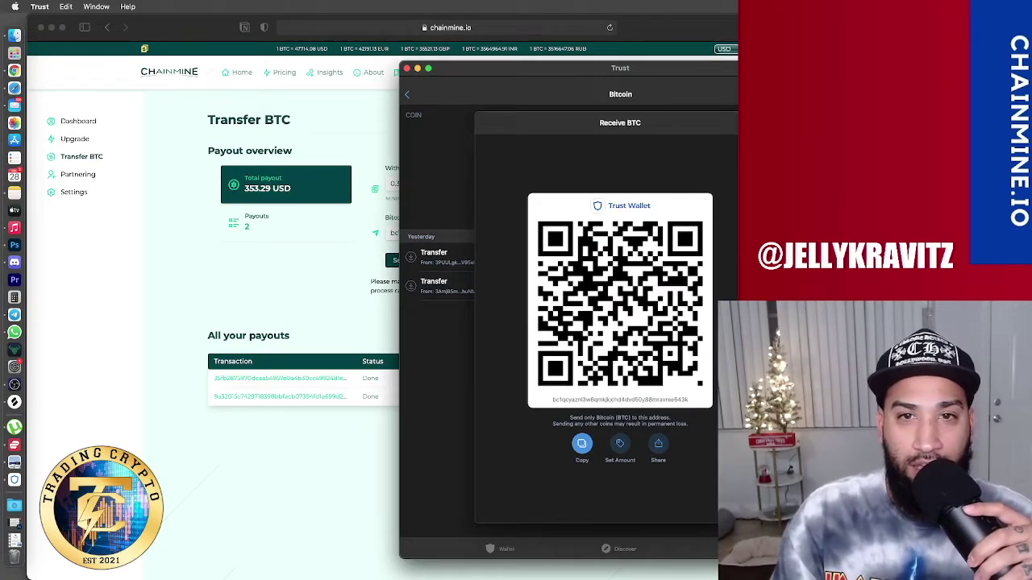
key("Escape")
left_click(411, 96)
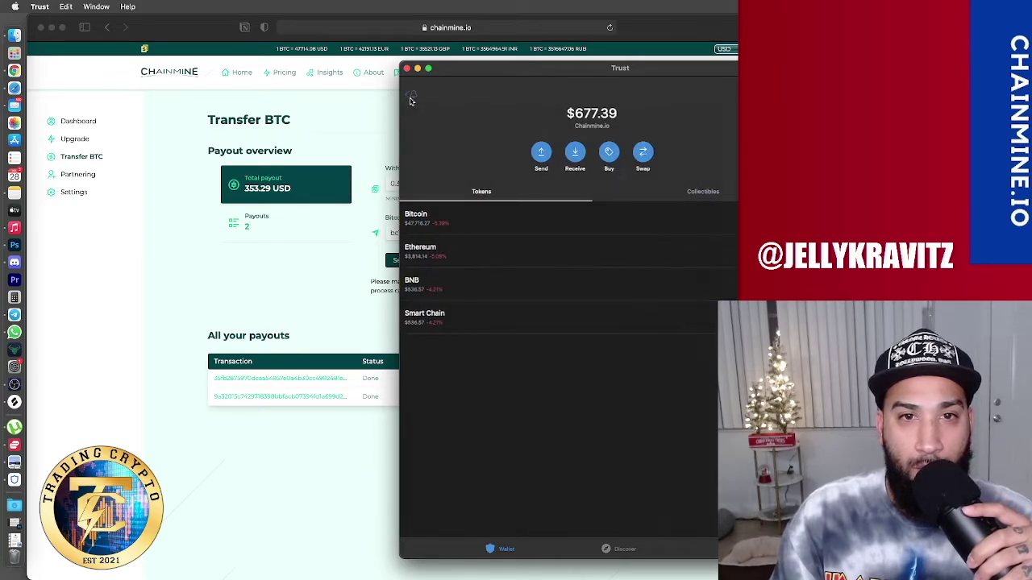
scroll(650, 266, "up", 5)
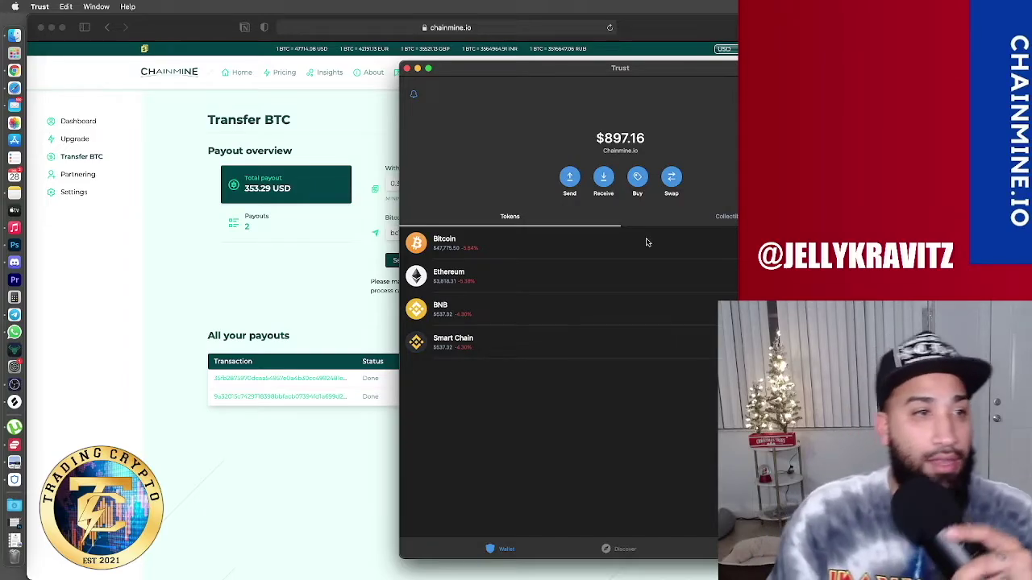
Return to Chainmine in Safari and check the total mined amount on the dashboard
left_click(89, 183)
left_click(89, 176)
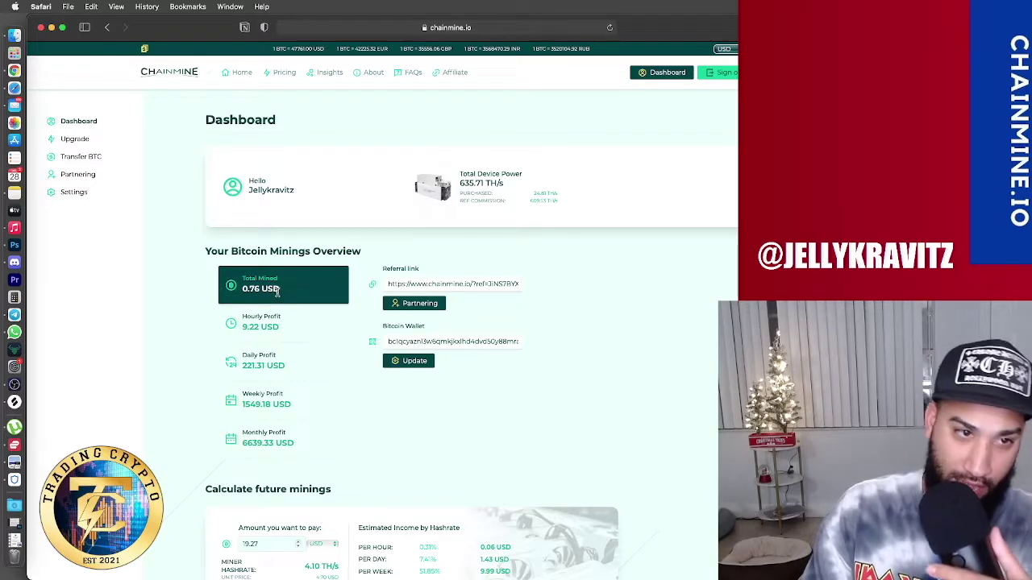
left_click_drag(232, 295, 185, 295)
left_click(185, 295)
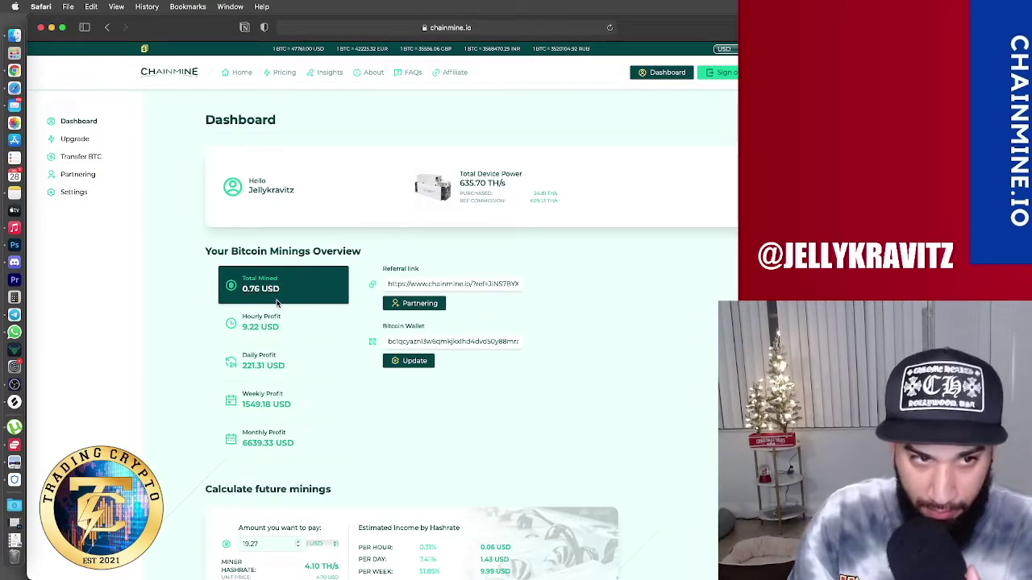